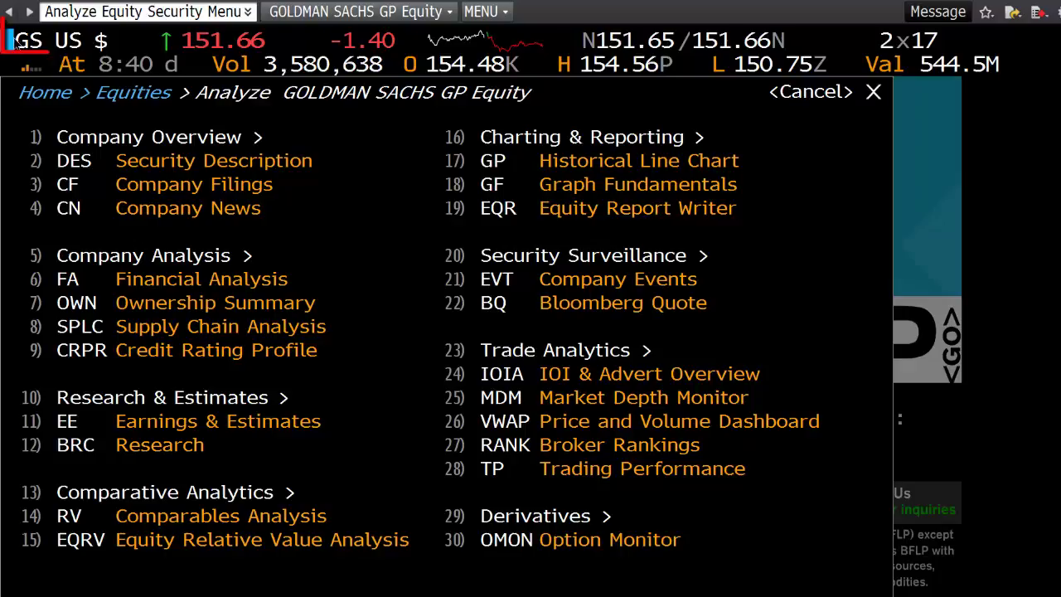
Step: Clear the command line so a new command can be entered
click(15, 40)
Step: Run the FA function on GS US Equity to show its key statistics
text(GS )
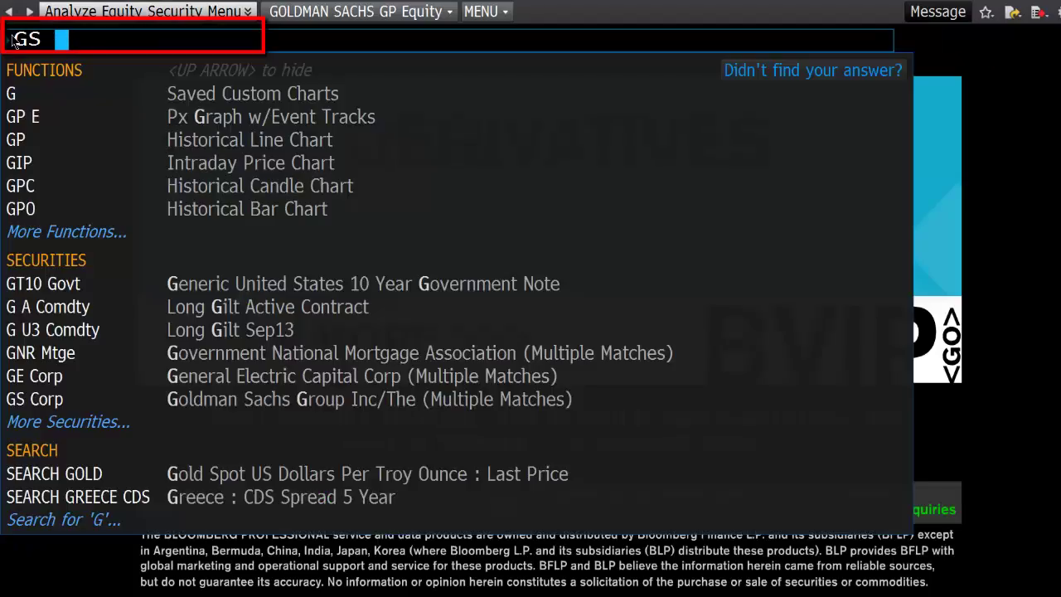
text(US)
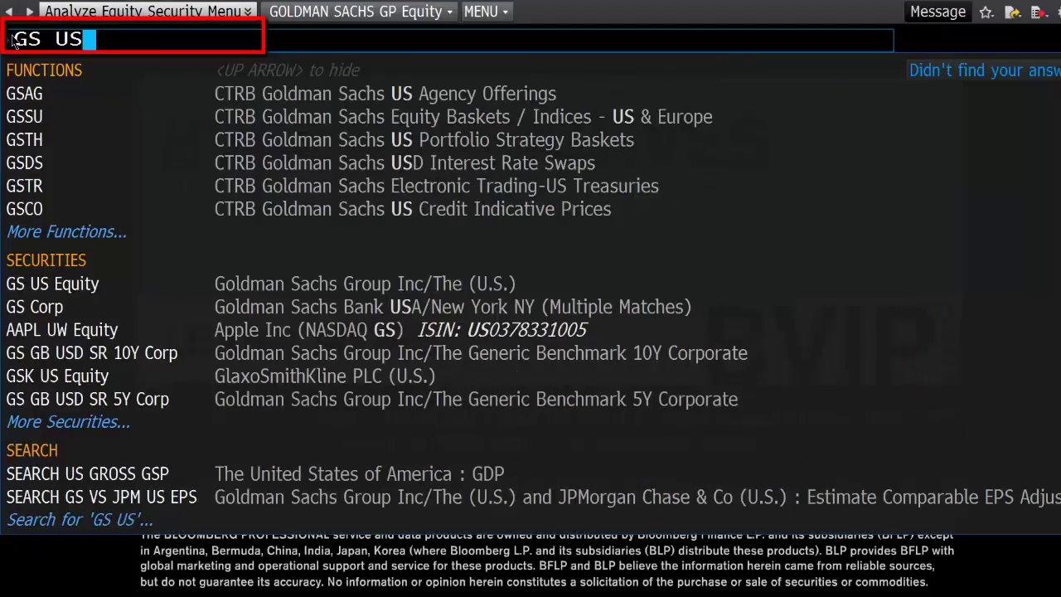
key(F8)
text(FA)
key(Return)
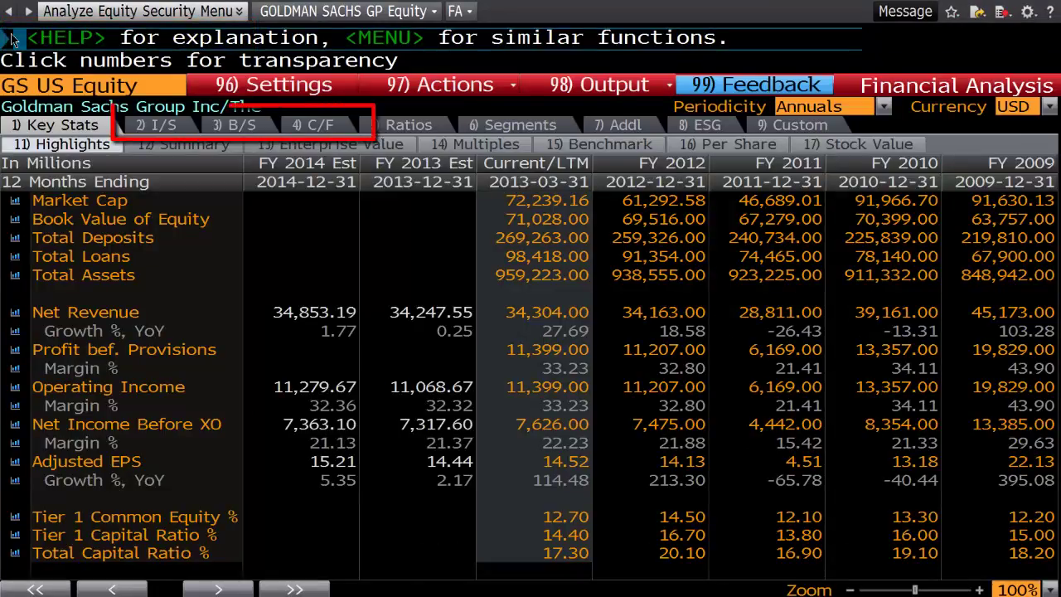
Step: View Goldman Sachs' I/S, B/S and C/F statements in turn, then its Ratios
click(155, 128)
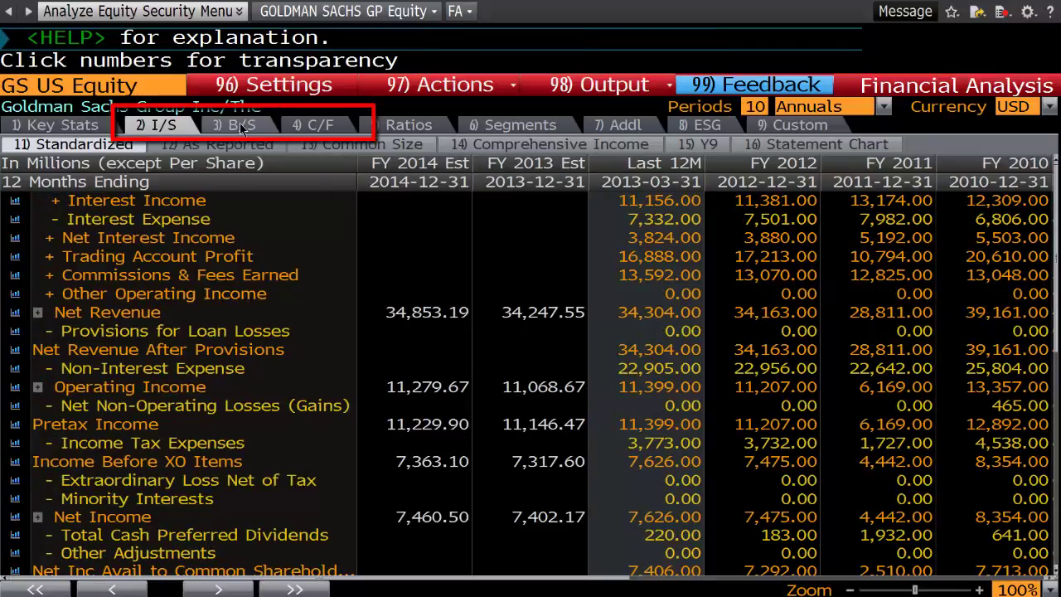
click(242, 129)
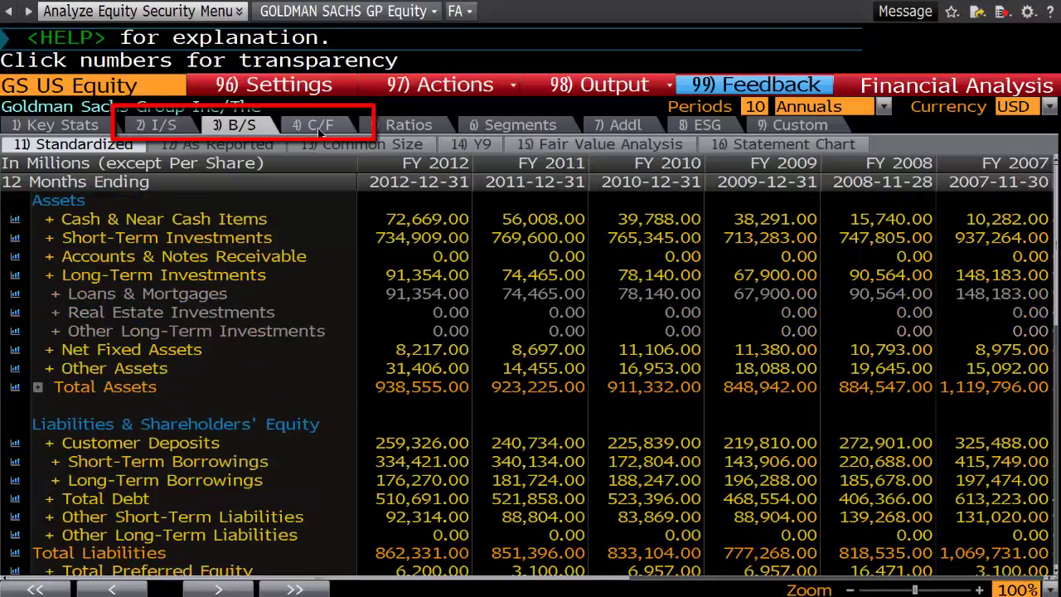
click(320, 129)
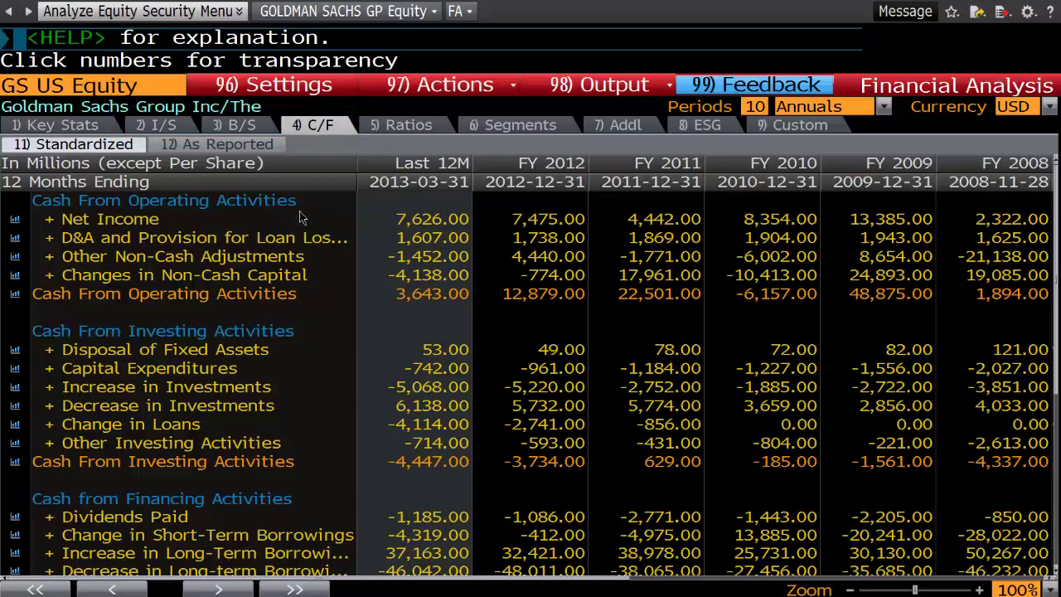
mouse_move(300, 216)
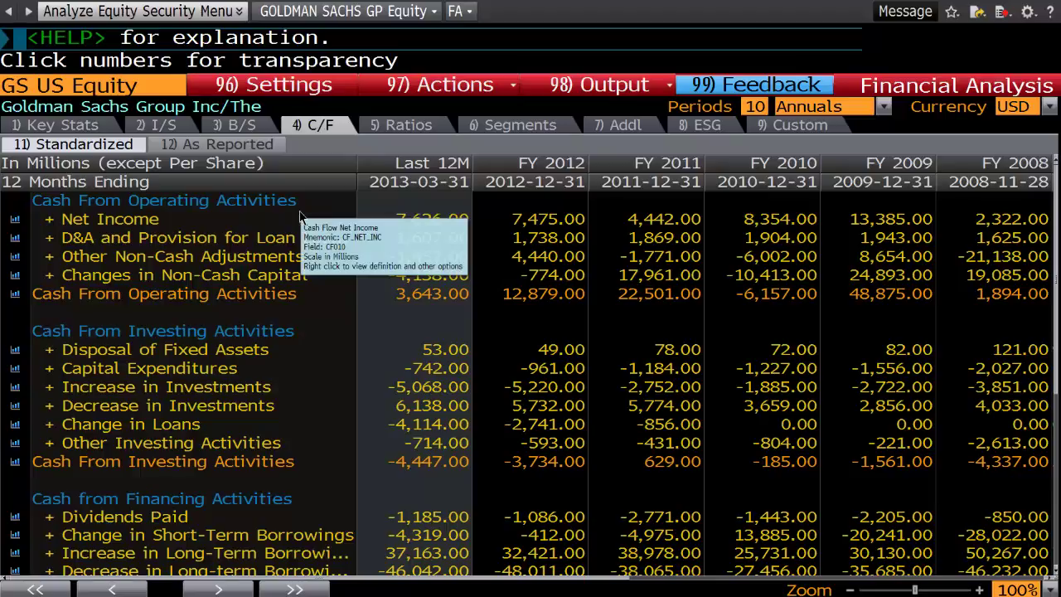
click(397, 125)
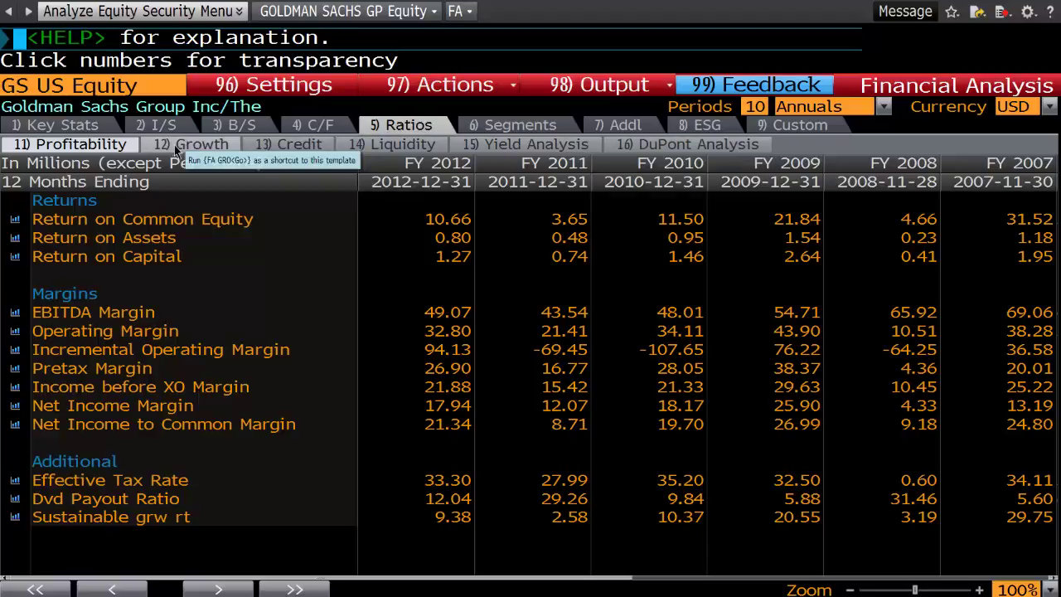
Step: Return to Key Stats and review the Enterprise Value breakdown
click(76, 129)
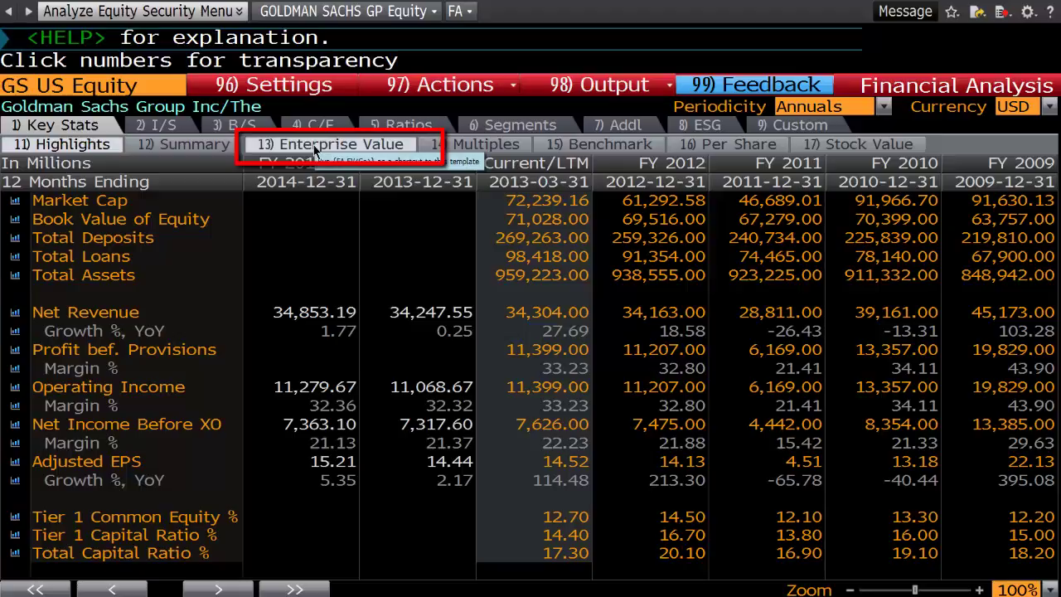
click(314, 145)
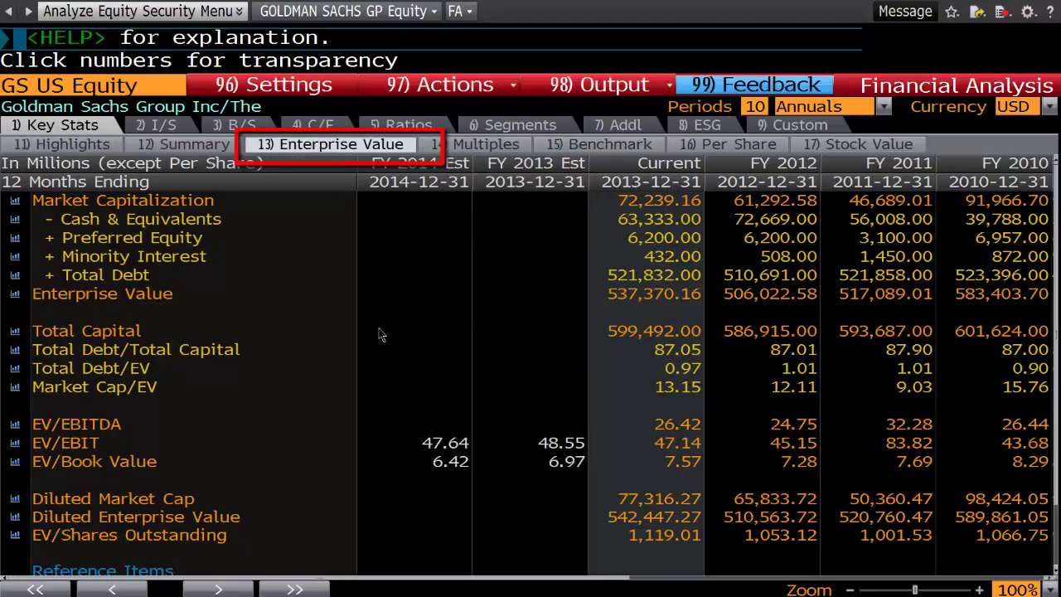
scroll(439, 349, down, 3)
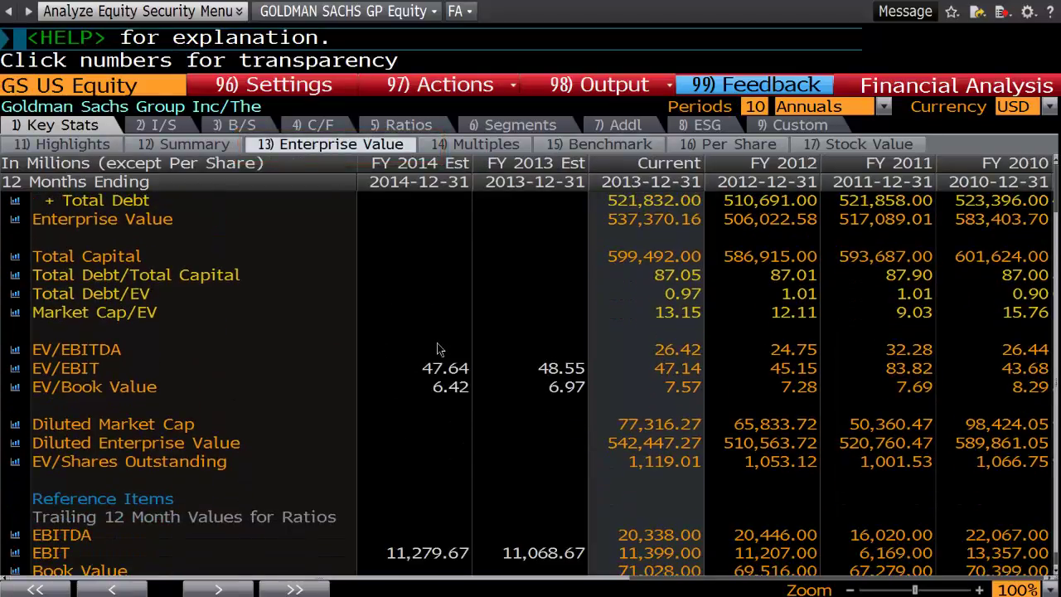
scroll(440, 349, up, 2)
scroll(439, 349, up, 1)
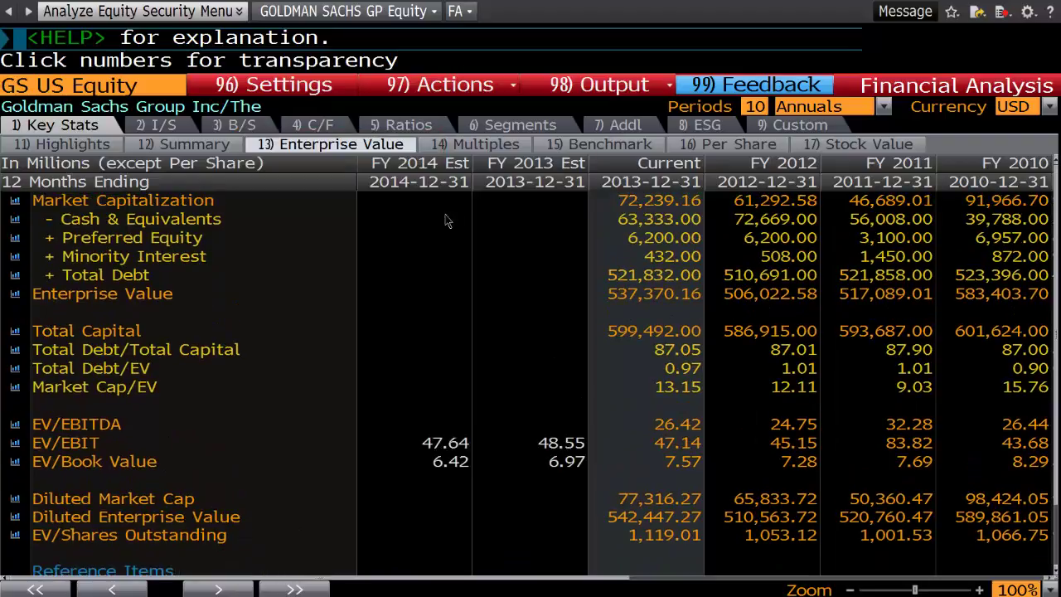
Step: Review the Multiples sub-tab, including P/E 9.94 and P/Book 1.02
click(461, 146)
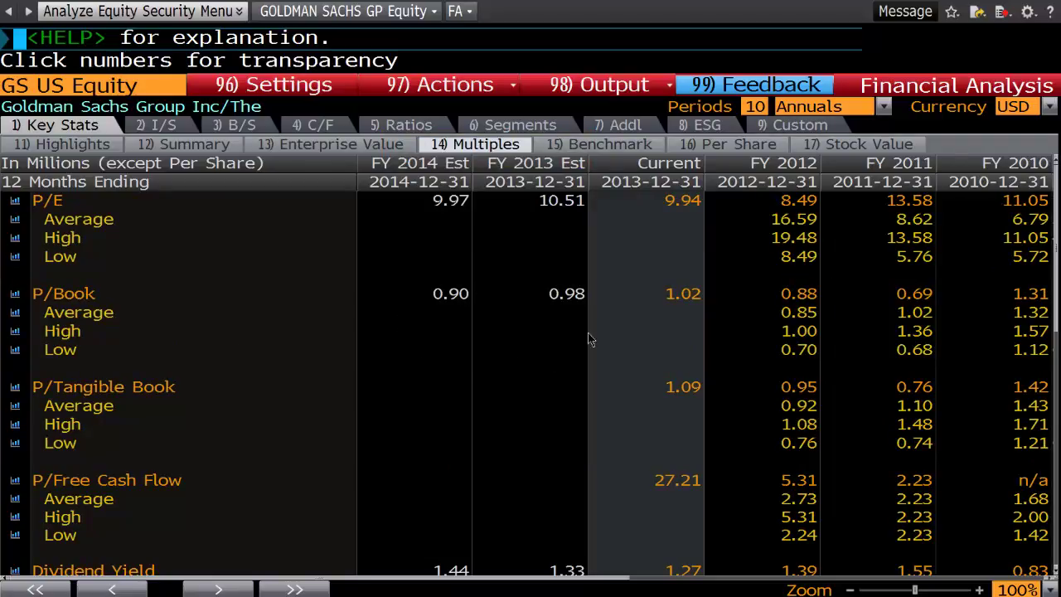
scroll(507, 386, down, 1)
scroll(507, 386, down, 5)
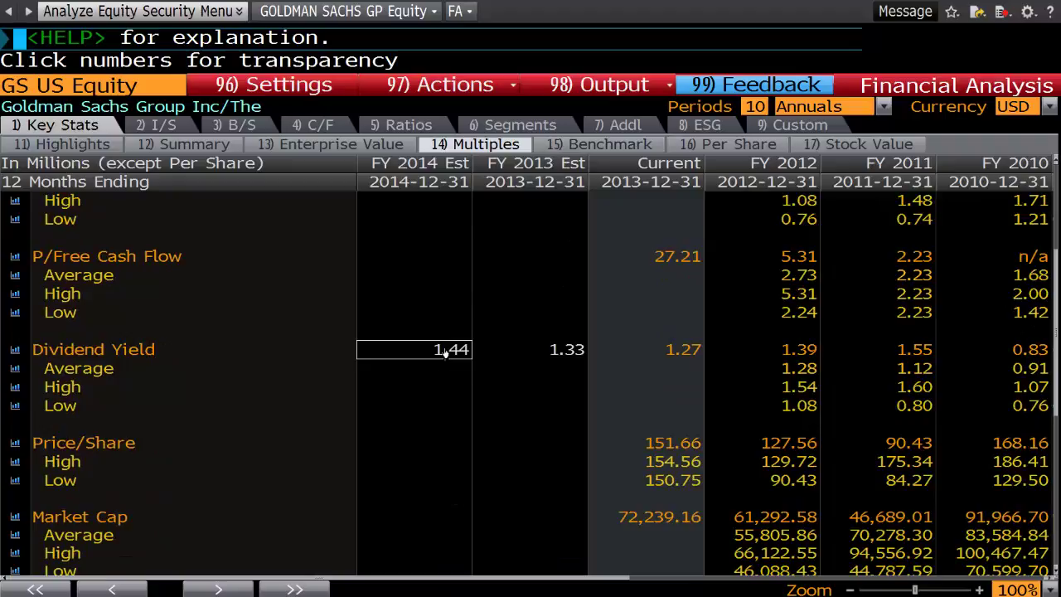
scroll(443, 355, down, 7)
scroll(442, 356, down, 1)
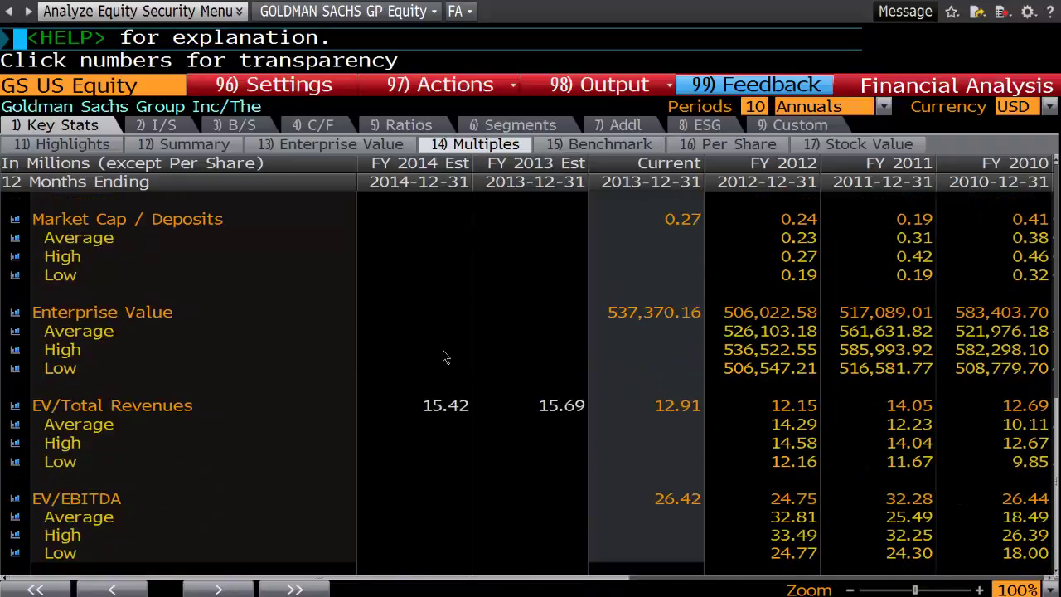
scroll(443, 356, up, 6)
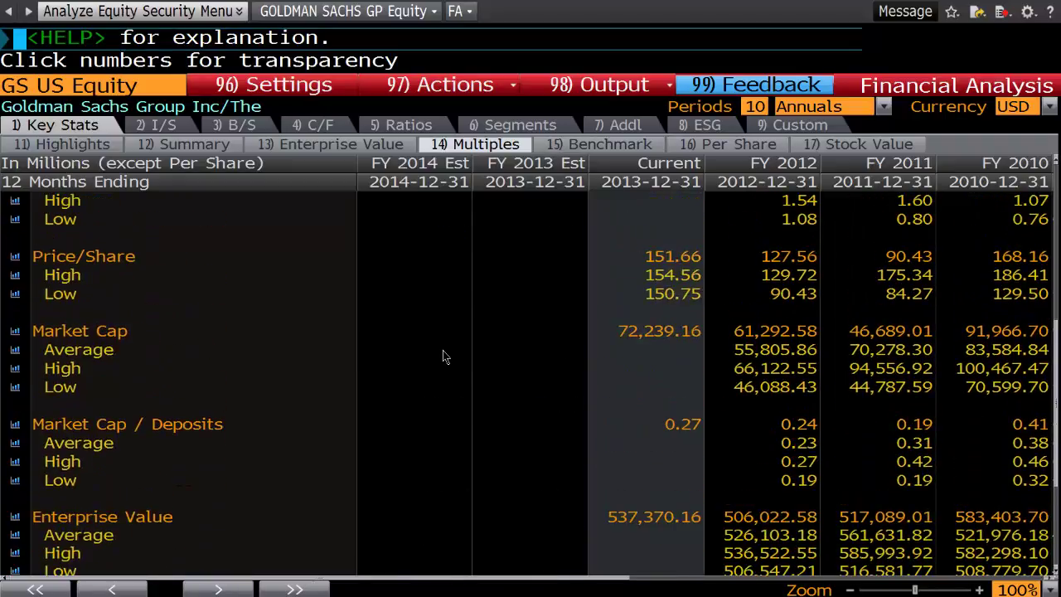
scroll(443, 357, up, 7)
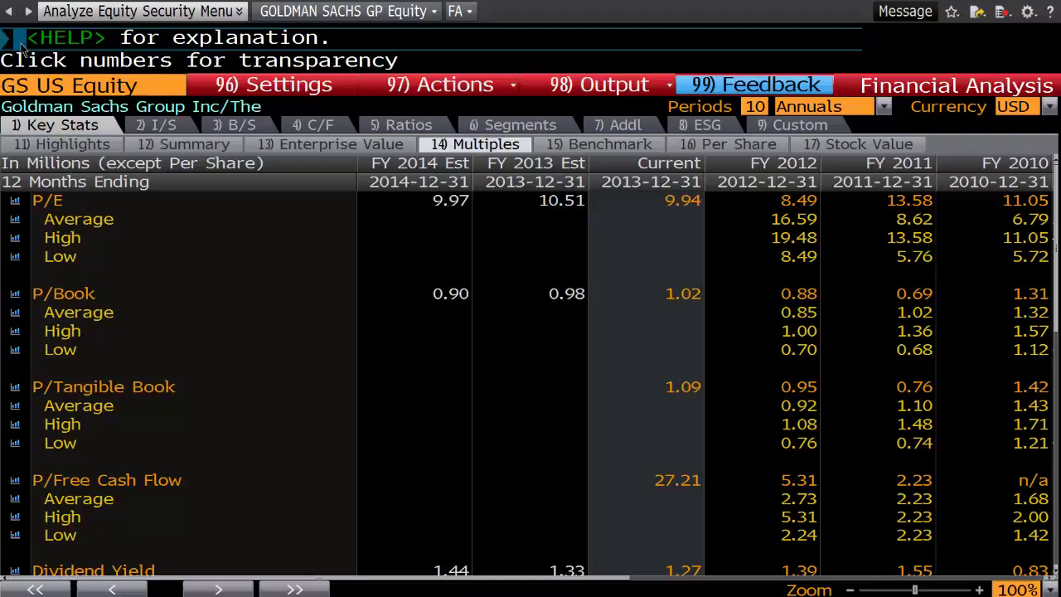
Step: Open Bloomberg Industries with BI, then load the BI IBNK Investment Banking page
text(BI)
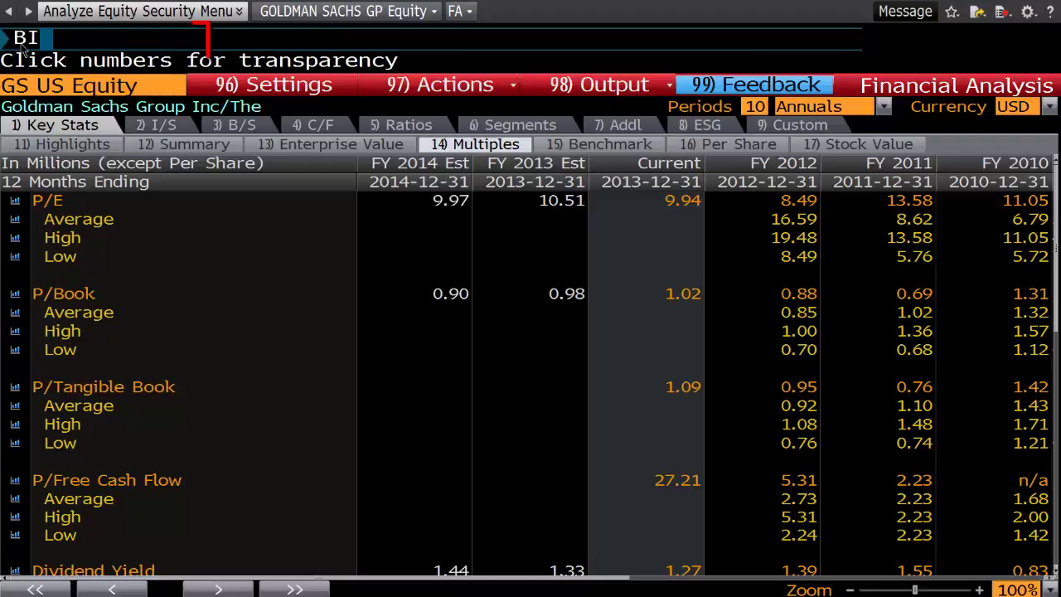
key(Return)
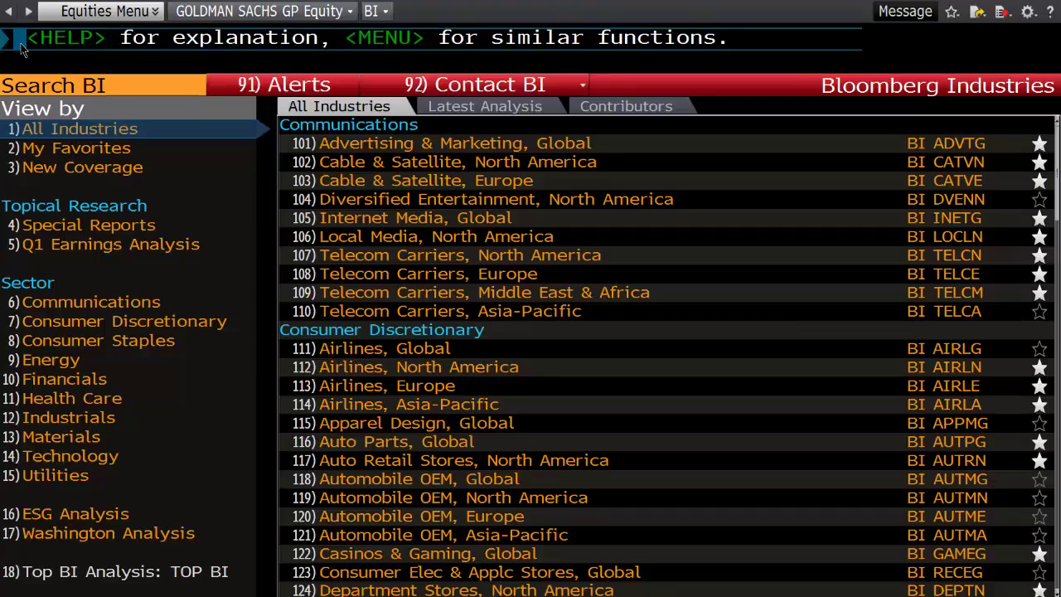
text(BI IBNK)
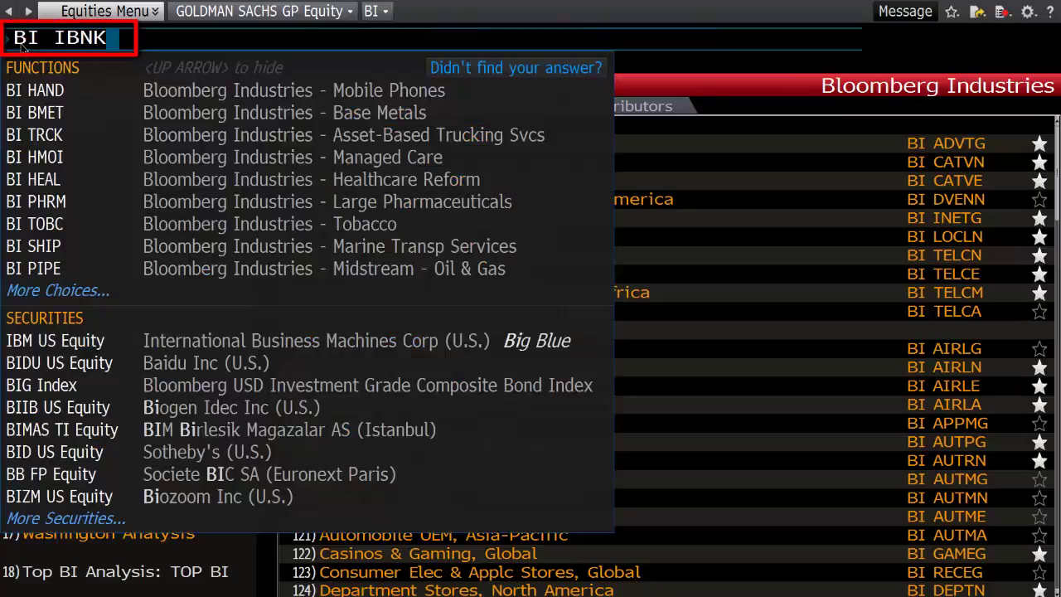
key(Return)
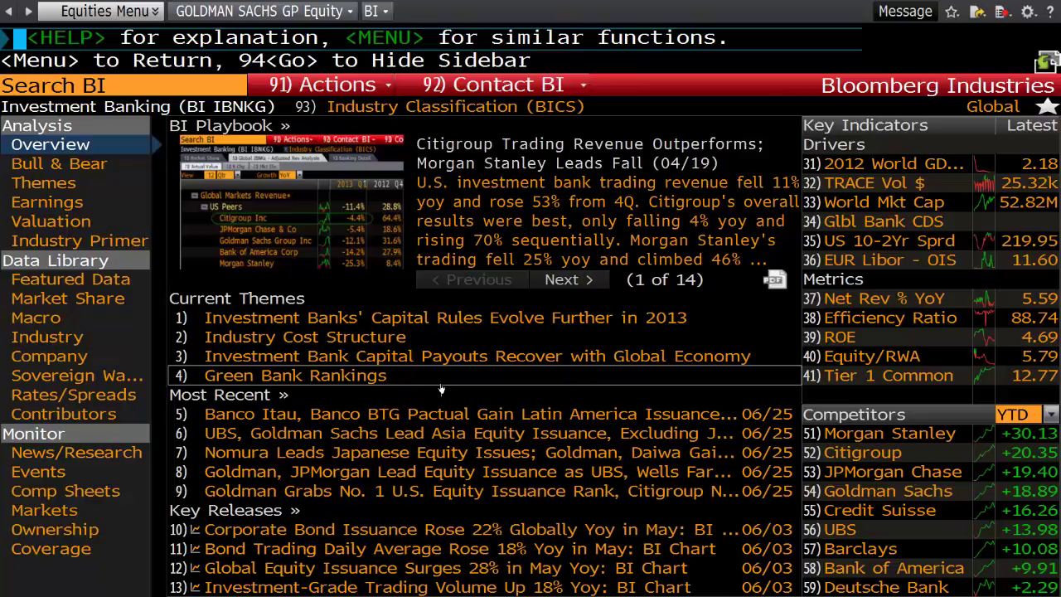
Step: Show Featured Data from the Data Library and scan the quarterly table
click(110, 286)
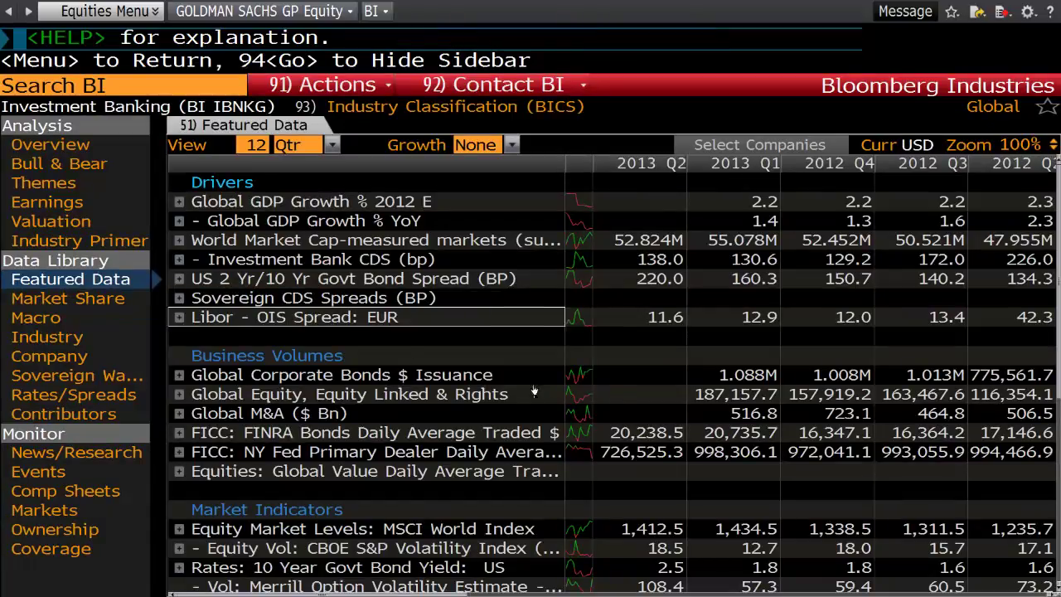
scroll(493, 375, down, 3)
scroll(493, 375, up, 3)
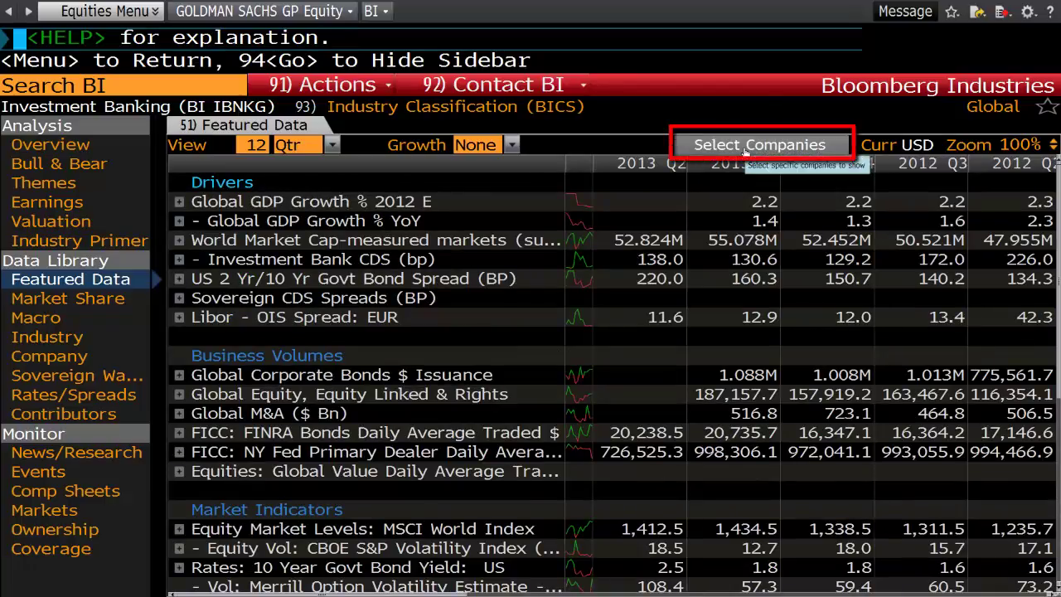
Step: In Select Companies, tick Bank of America, Citigroup and Credit Suisse
click(711, 147)
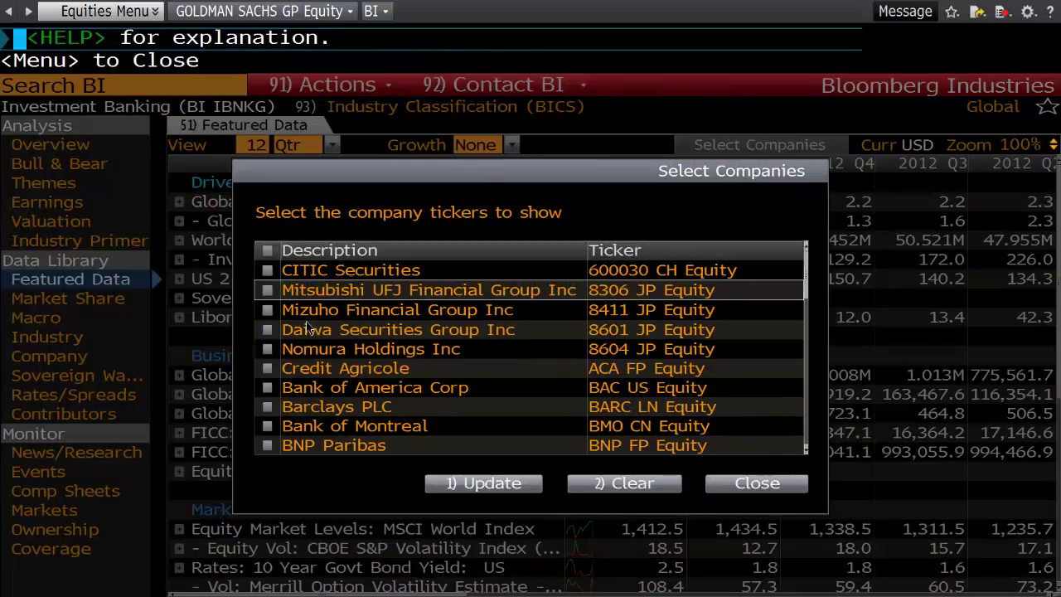
click(267, 388)
scroll(289, 408, down, 2)
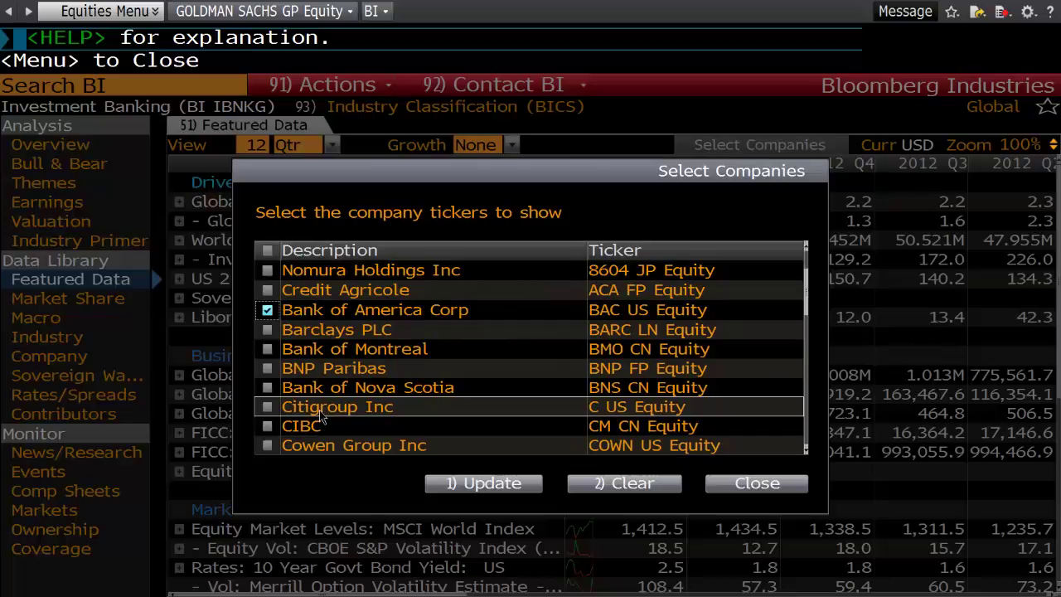
scroll(288, 411, up, 1)
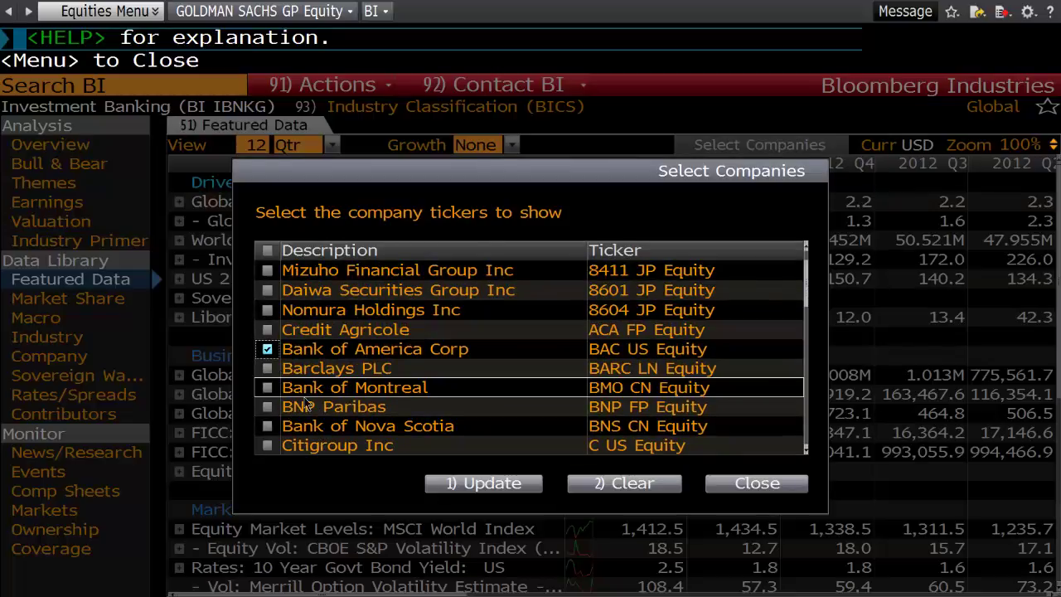
scroll(328, 435, down, 1)
click(267, 425)
scroll(365, 402, down, 4)
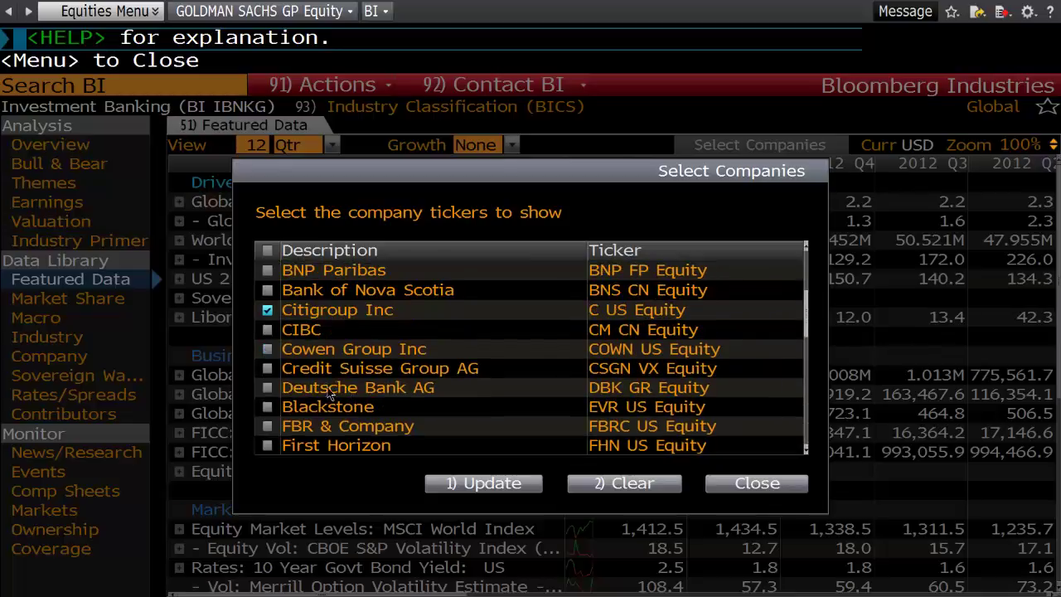
click(267, 368)
Step: Also tick Societe Generale and JPMorgan Chase, then apply the selection
scroll(365, 394, down, 4)
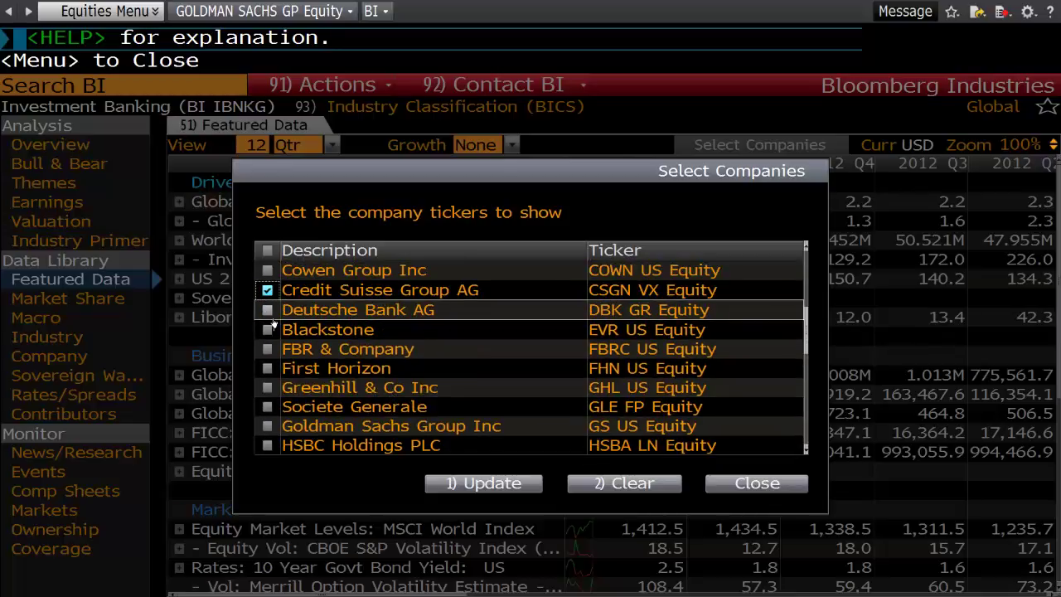
scroll(390, 400, down, 3)
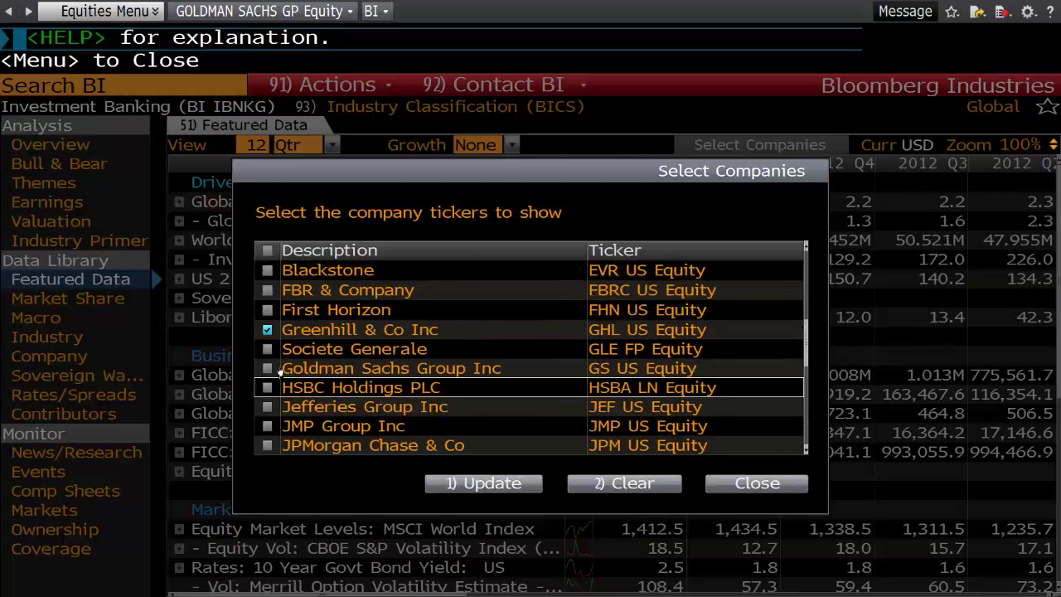
scroll(348, 379, down, 2)
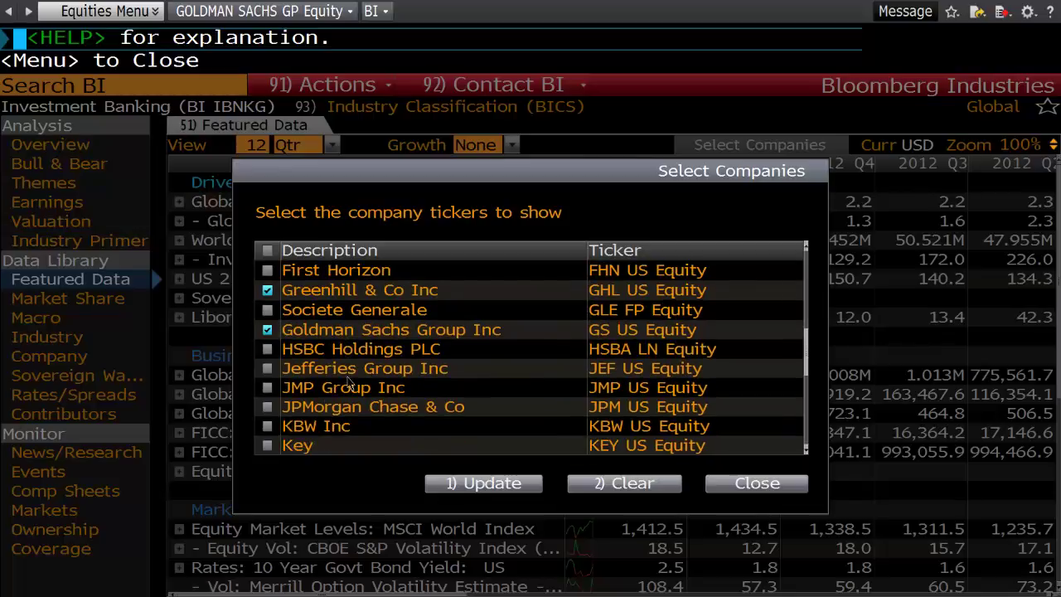
click(267, 309)
click(267, 407)
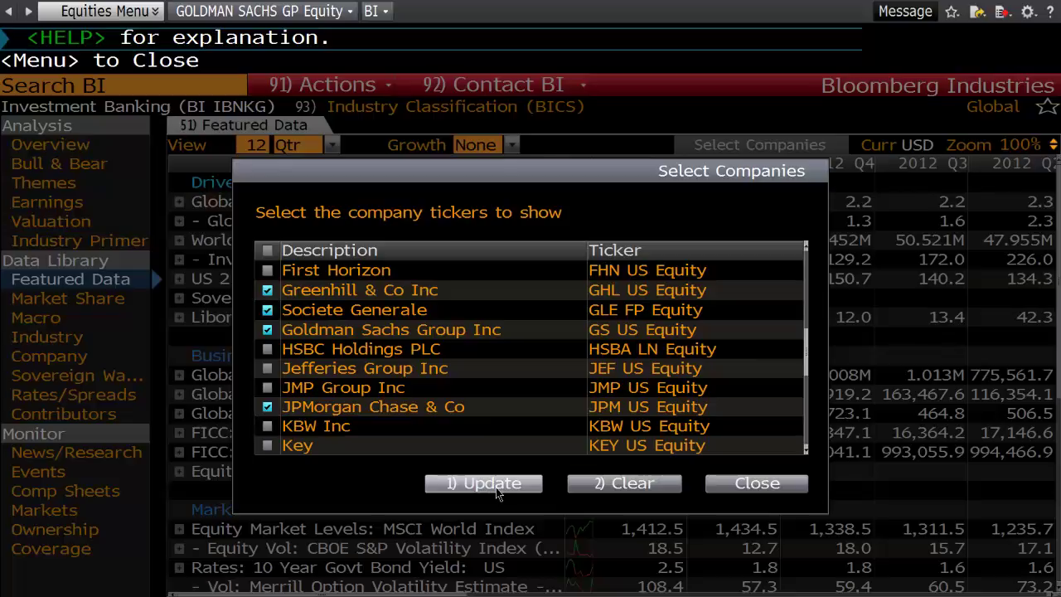
click(496, 484)
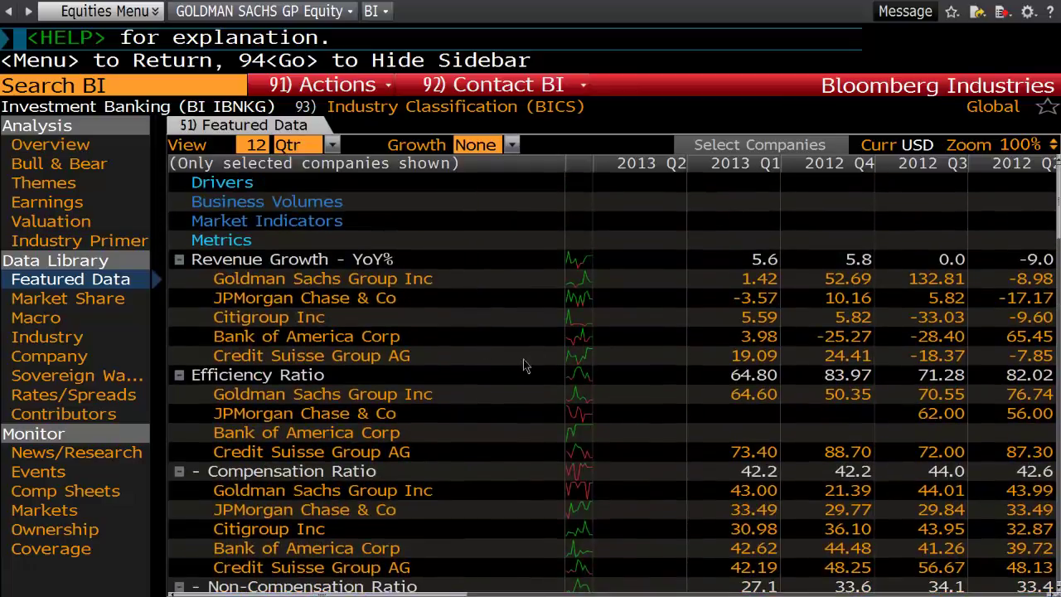
scroll(500, 364, down, 2)
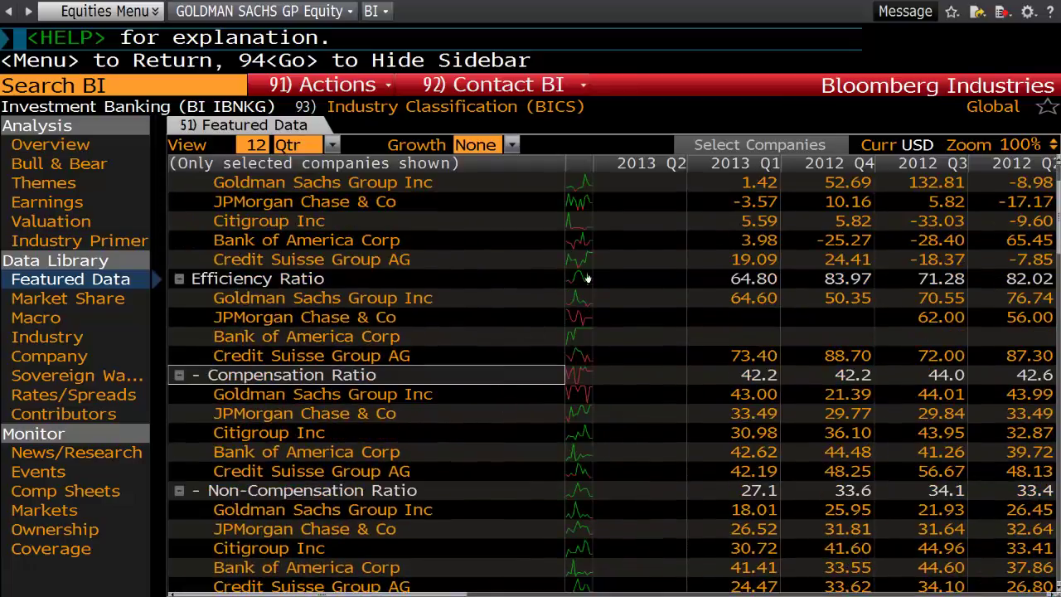
drag(1058, 234, 1058, 564)
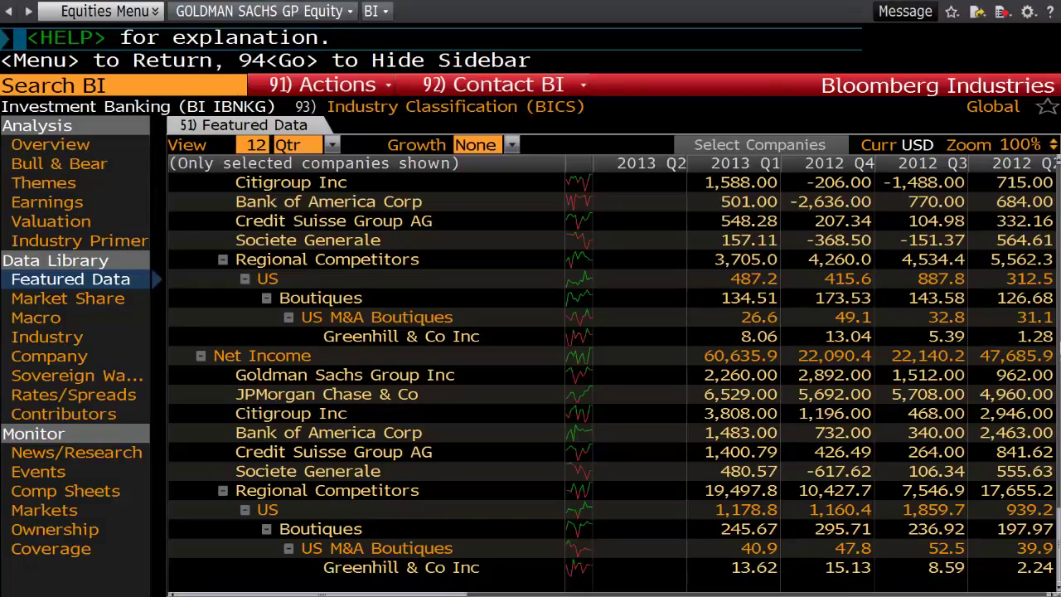
scroll(1058, 530, up, 10)
scroll(1054, 170, up, 20)
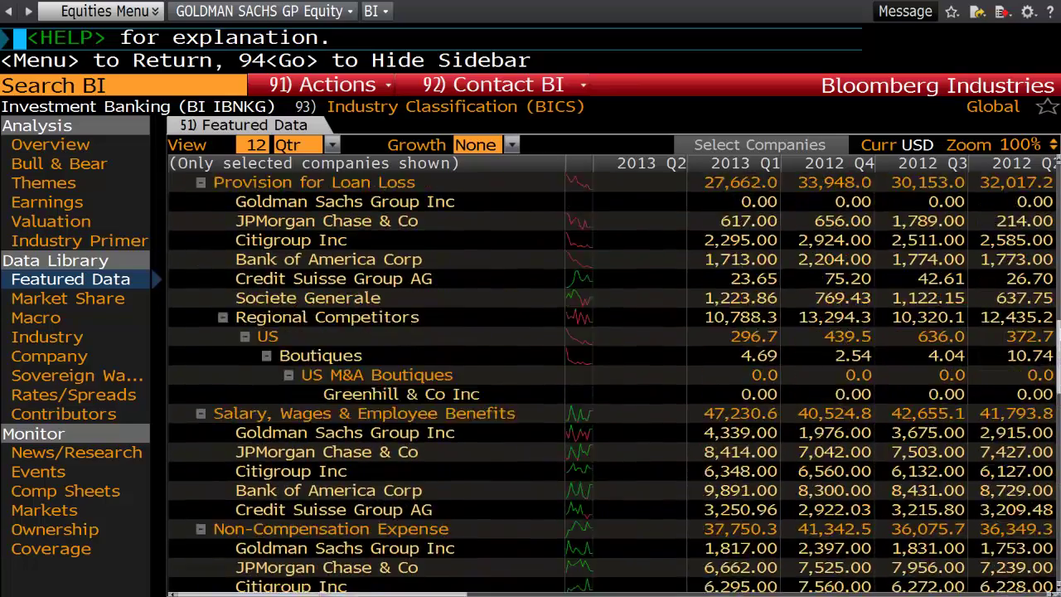